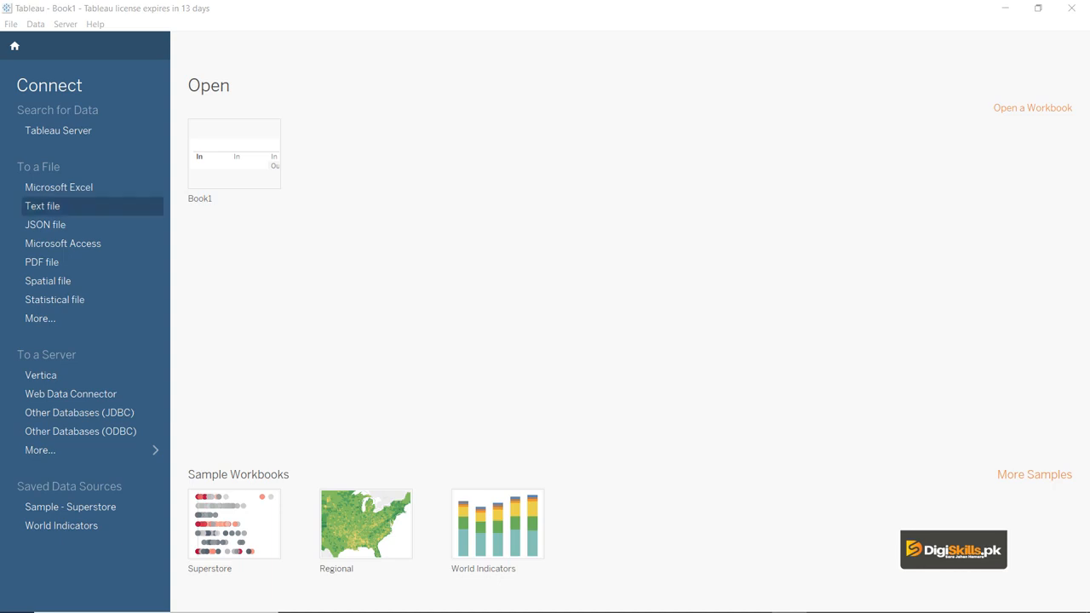
Step: Connect to the testmap Excel workbook in the VU downloads folder and look through its Sheet1 rows
left_click(59, 186)
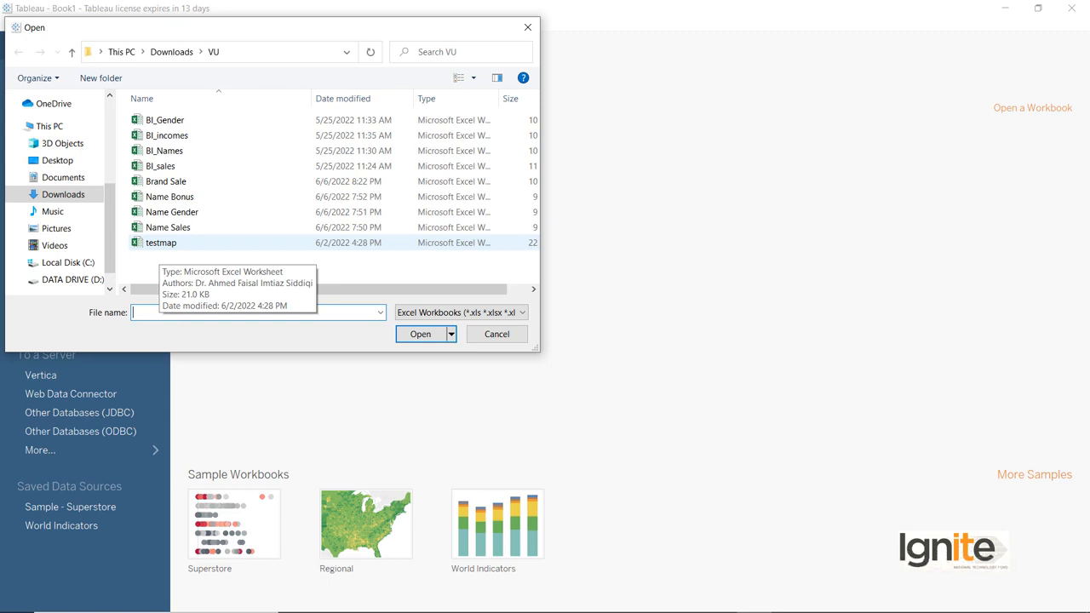
left_click(160, 244)
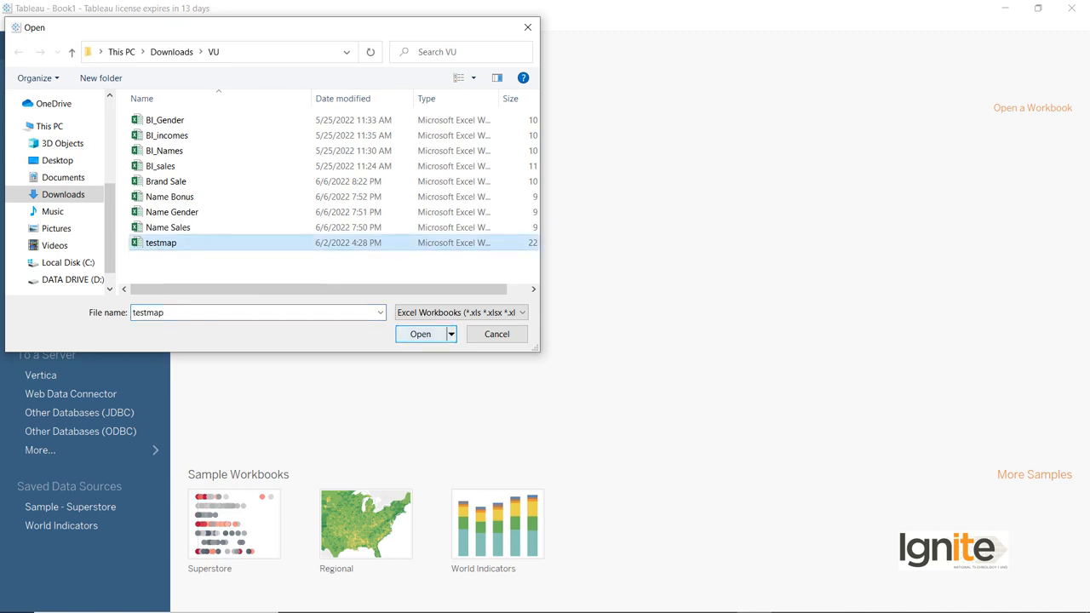
key("Return")
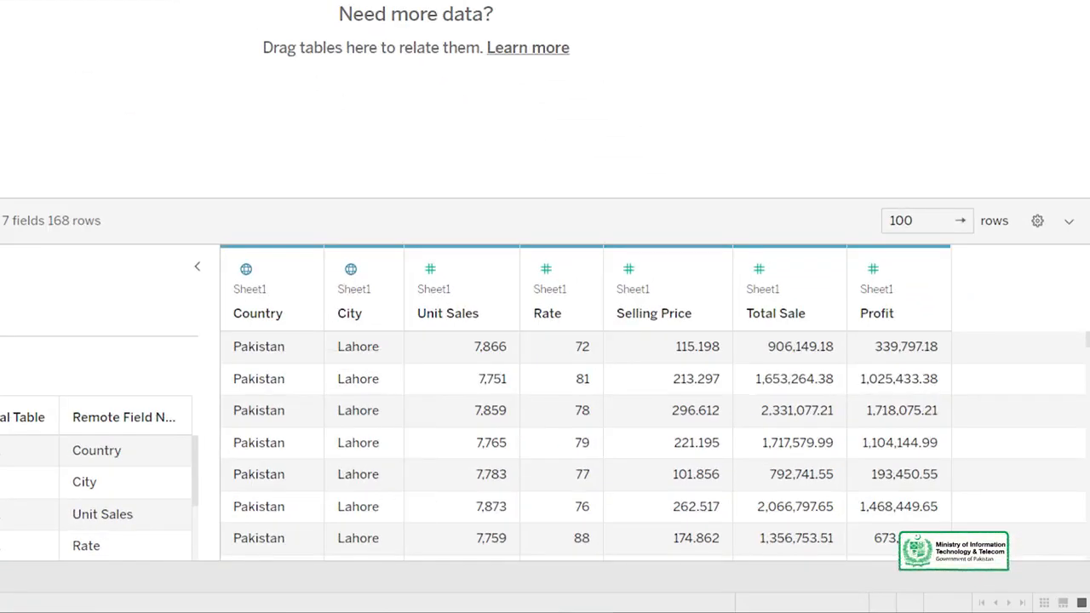
scroll(587, 442, "down", 5)
scroll(587, 442, "up", 3)
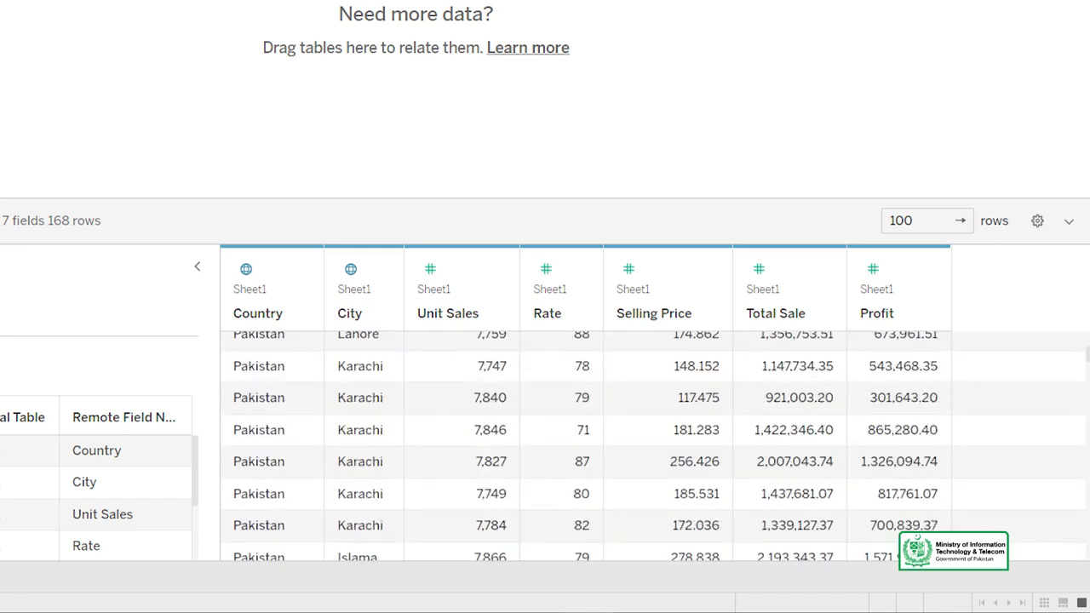
scroll(588, 443, "up", 3)
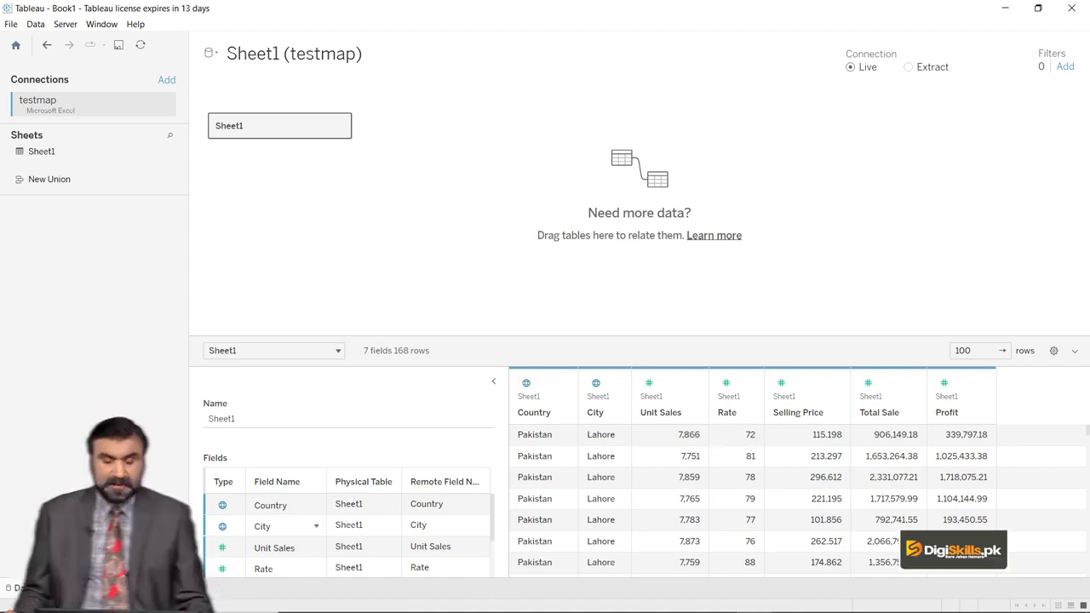
Step: Open Sheet 1 and plot the City field as points on a map
left_click(111, 588)
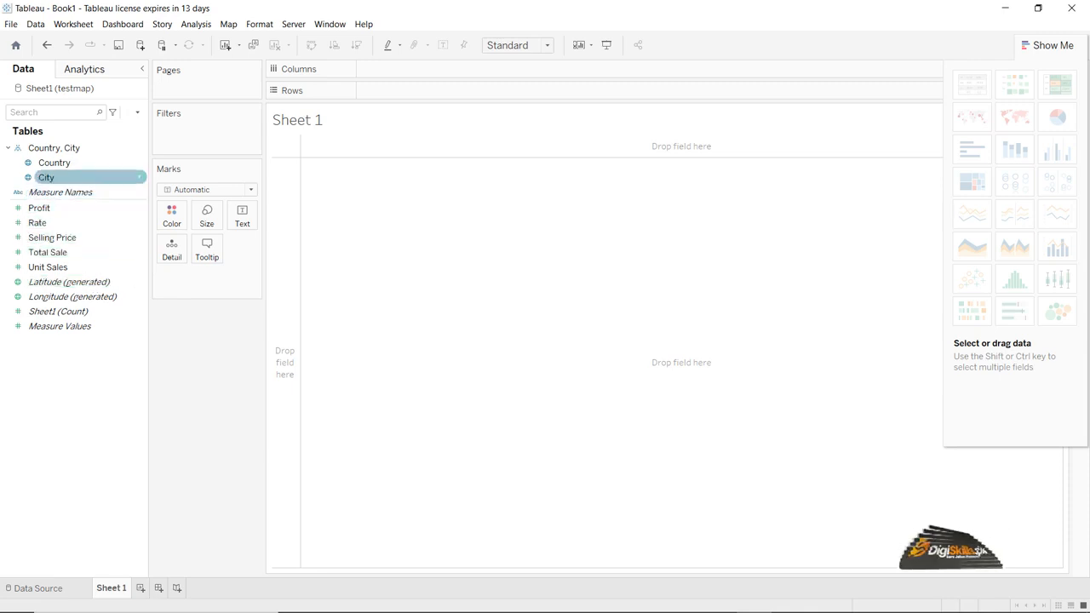
left_click(77, 178)
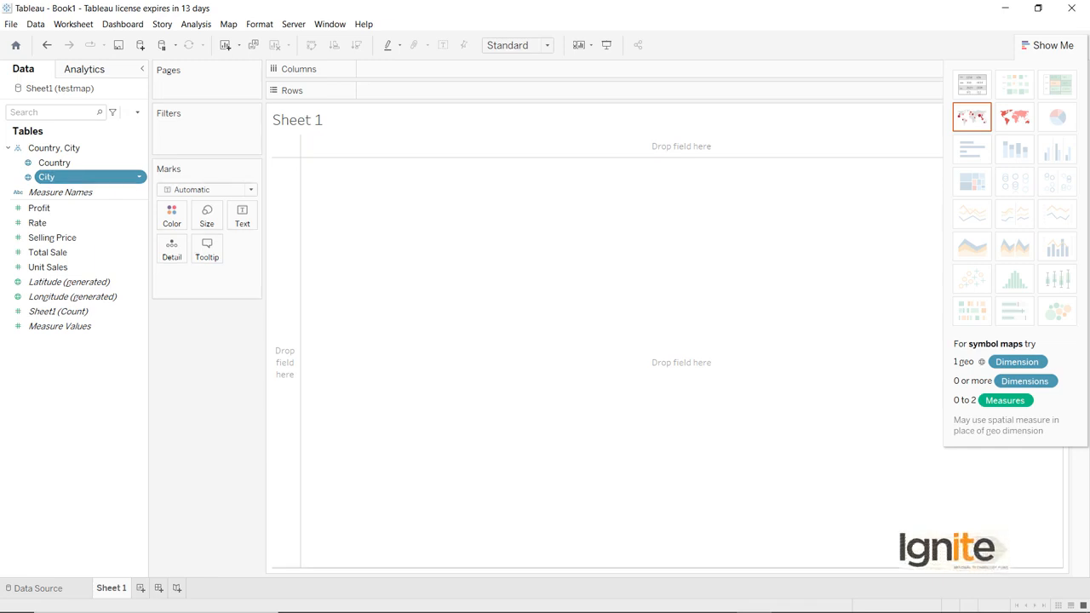
double_click(76, 177)
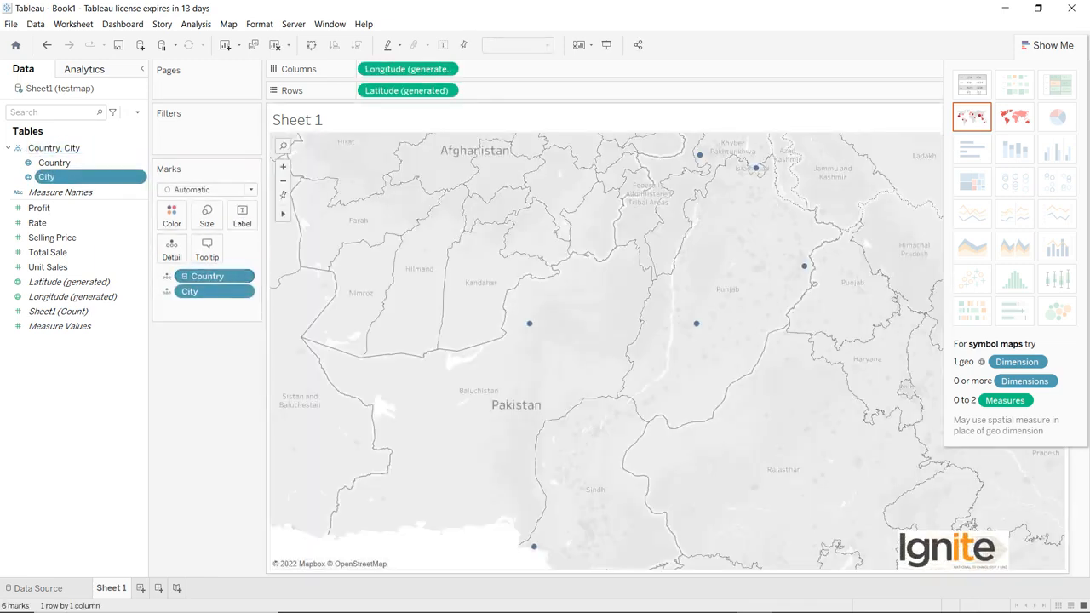
Step: Add Profit to the map's marks and show its sum as a label on each city point
scroll(582, 384, "up", 1)
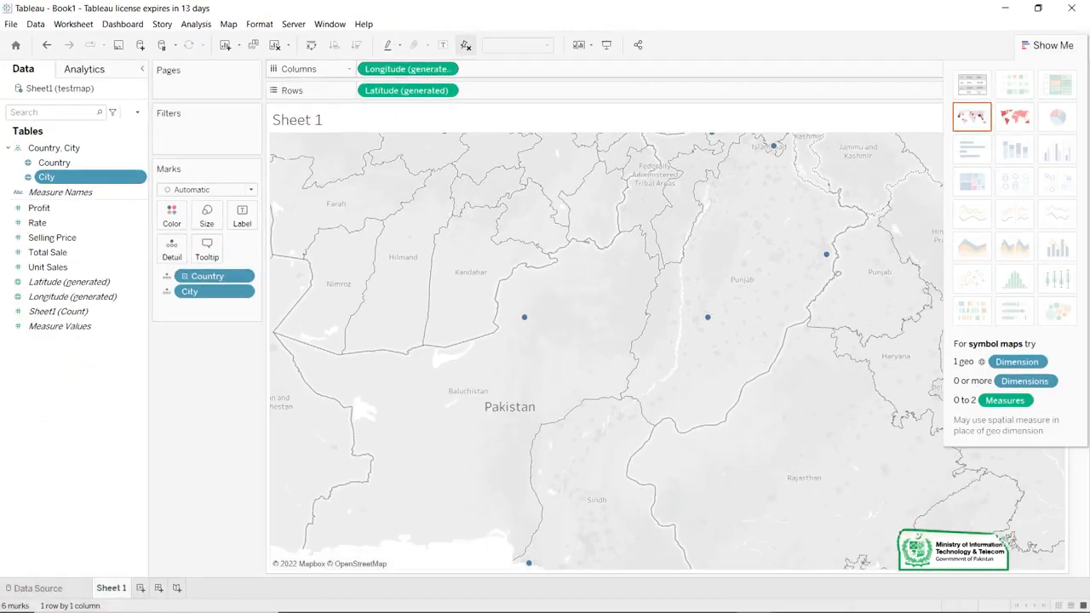
left_click_drag(700, 262, 633, 431)
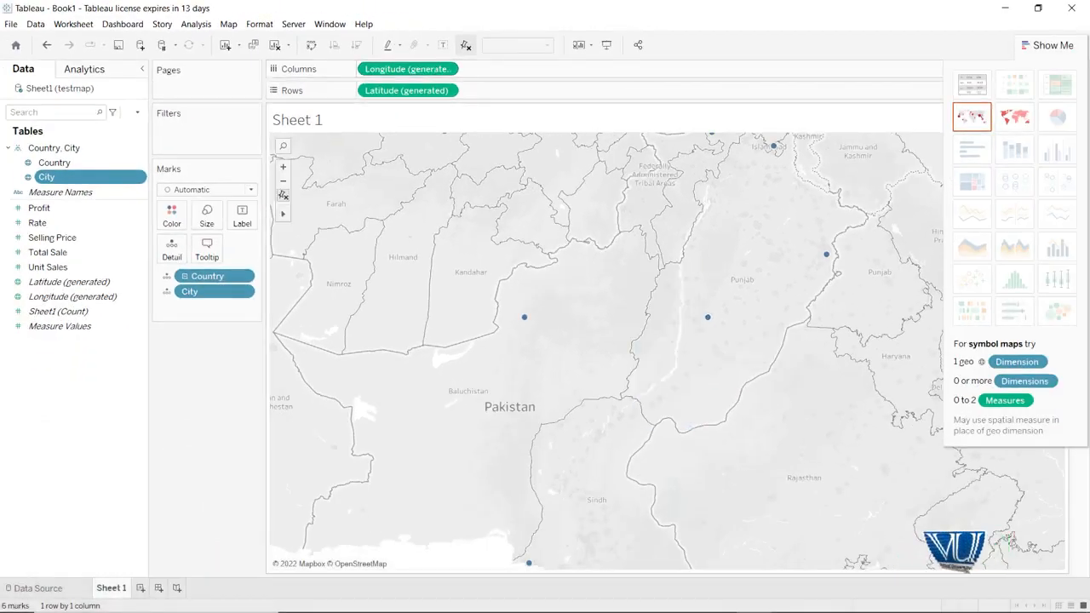
left_click_drag(757, 285, 741, 375)
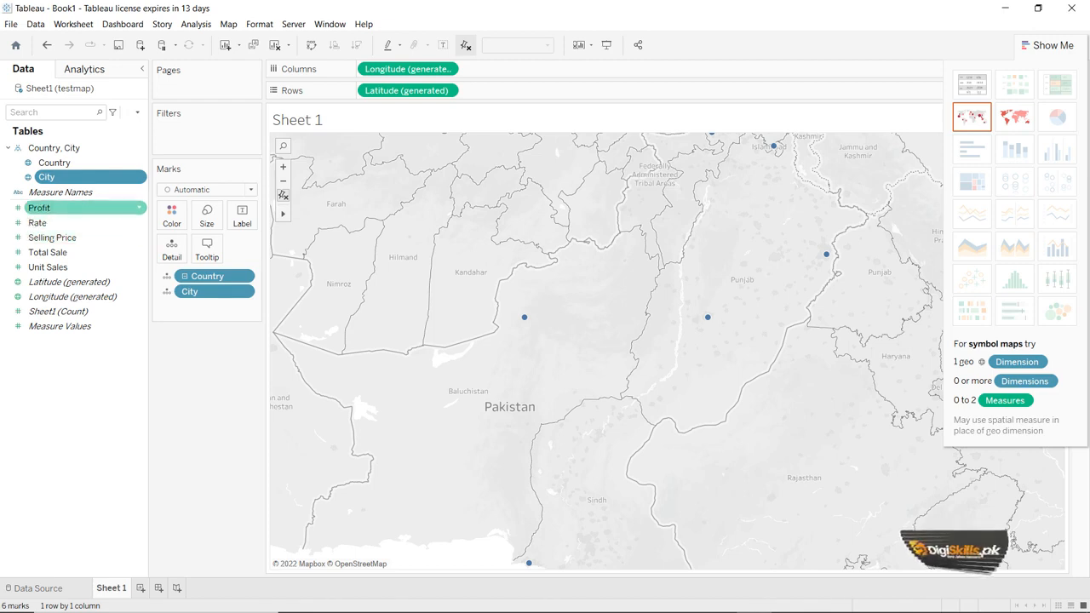
left_click_drag(39, 207, 197, 308)
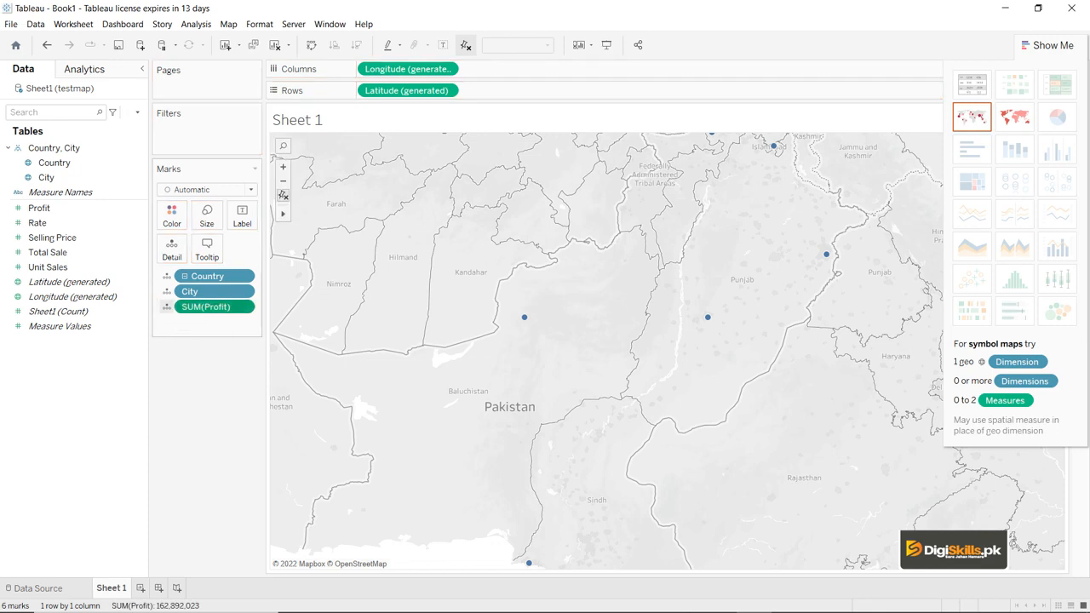
left_click(167, 307)
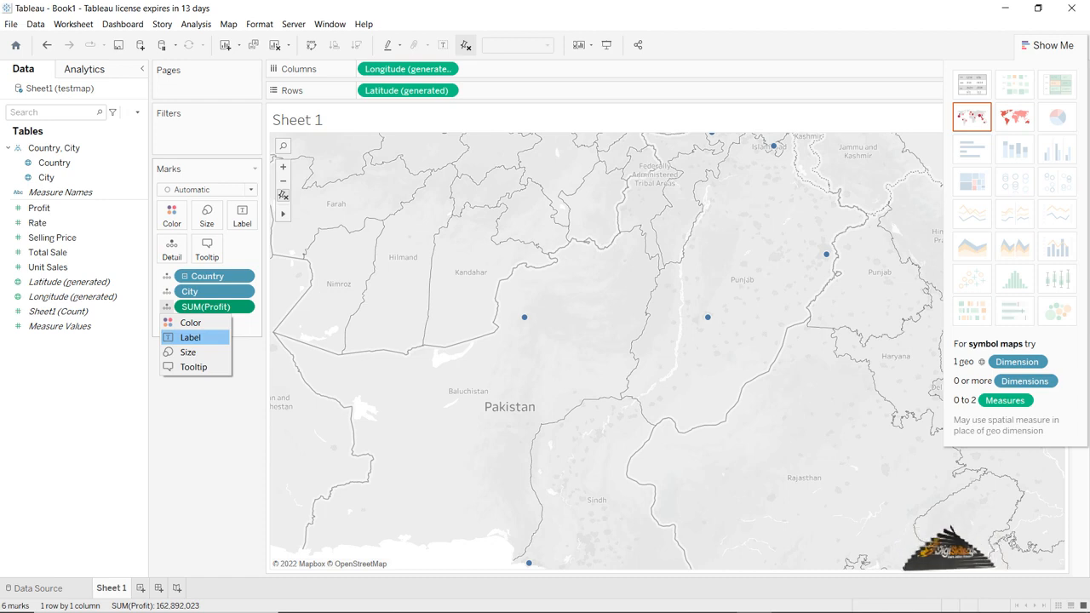
left_click(191, 338)
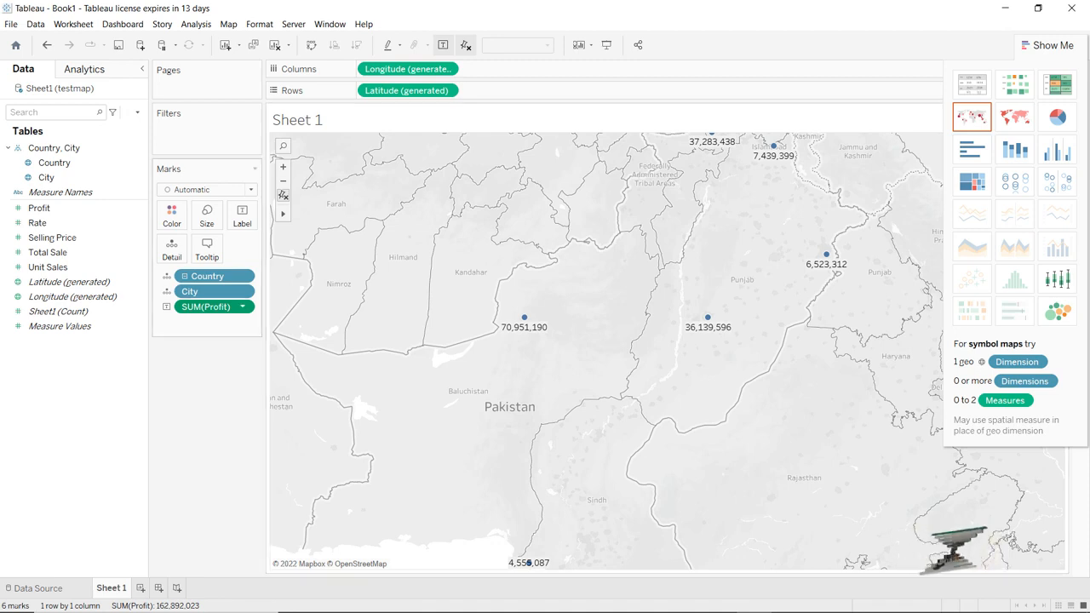
Step: Try encoding SUM(Profit) as colour on the city points, and switch it back to a label
left_click(167, 306)
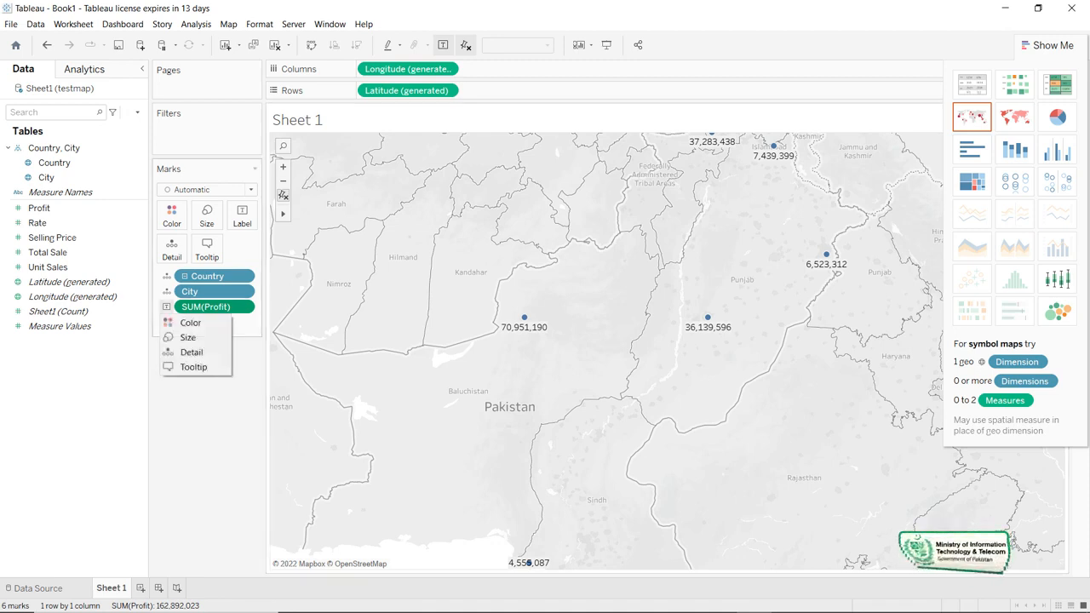
left_click(191, 323)
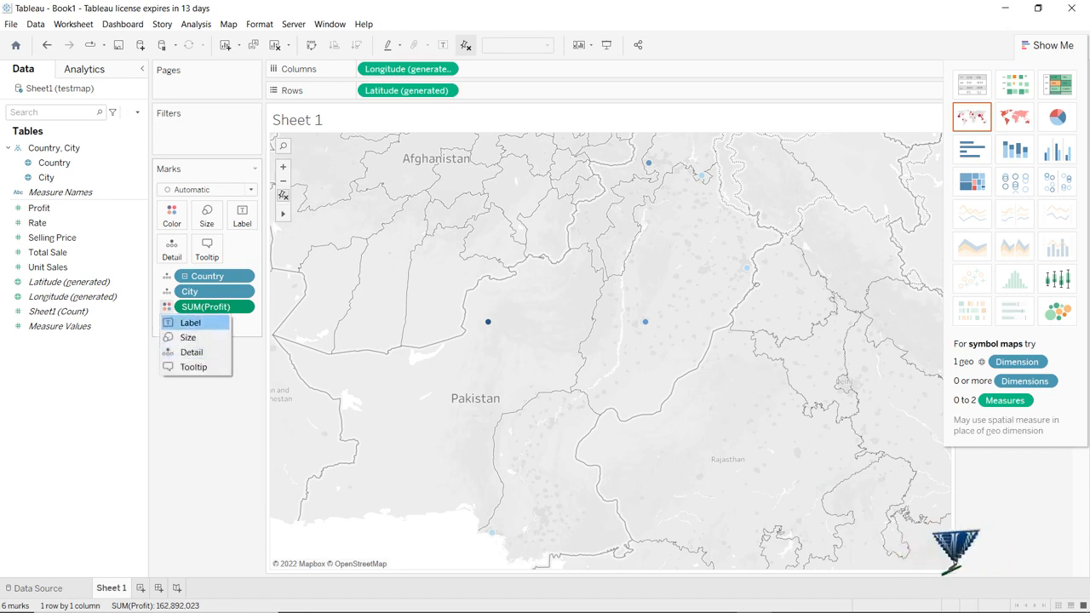
left_click(189, 323)
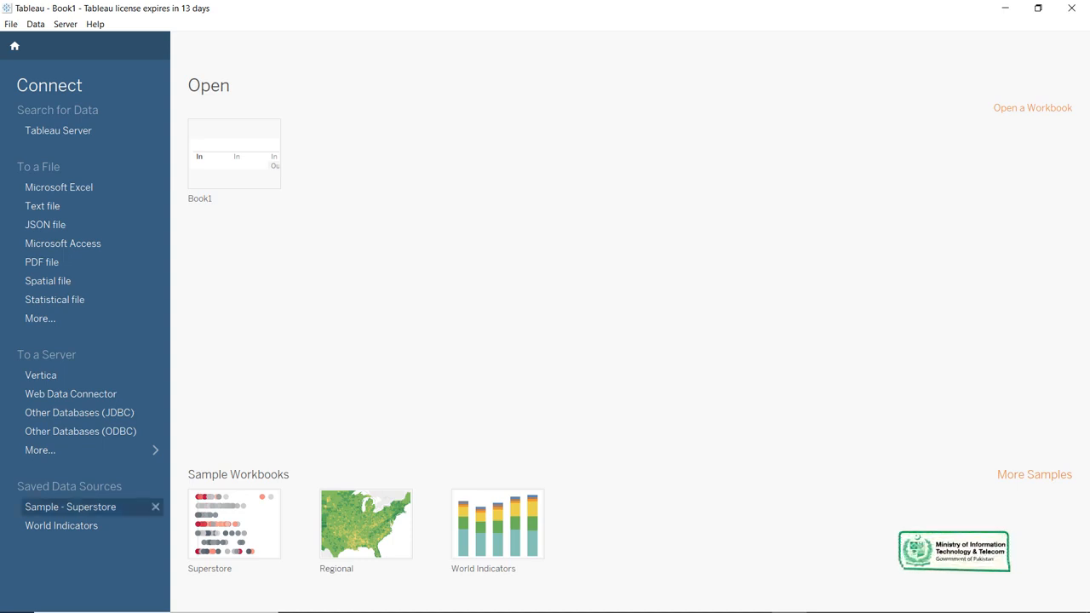
Step: Connect to the Sample - Superstore data source and chart Sales by product Category, with Category in columns and Sales in rows
left_click(70, 506)
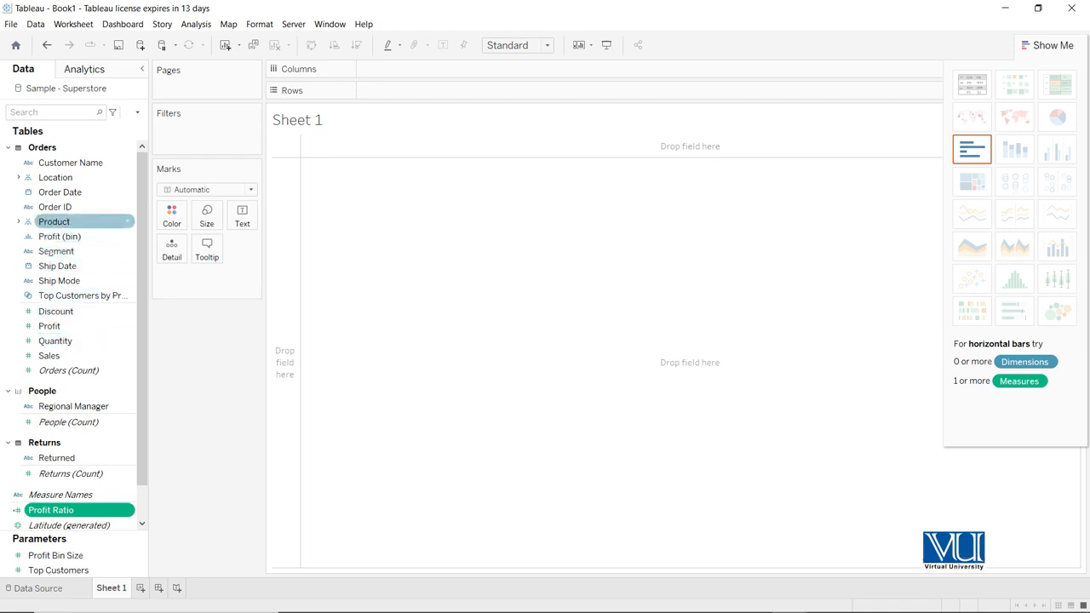
left_click(18, 221)
left_click(68, 236)
left_click_drag(68, 236, 388, 69)
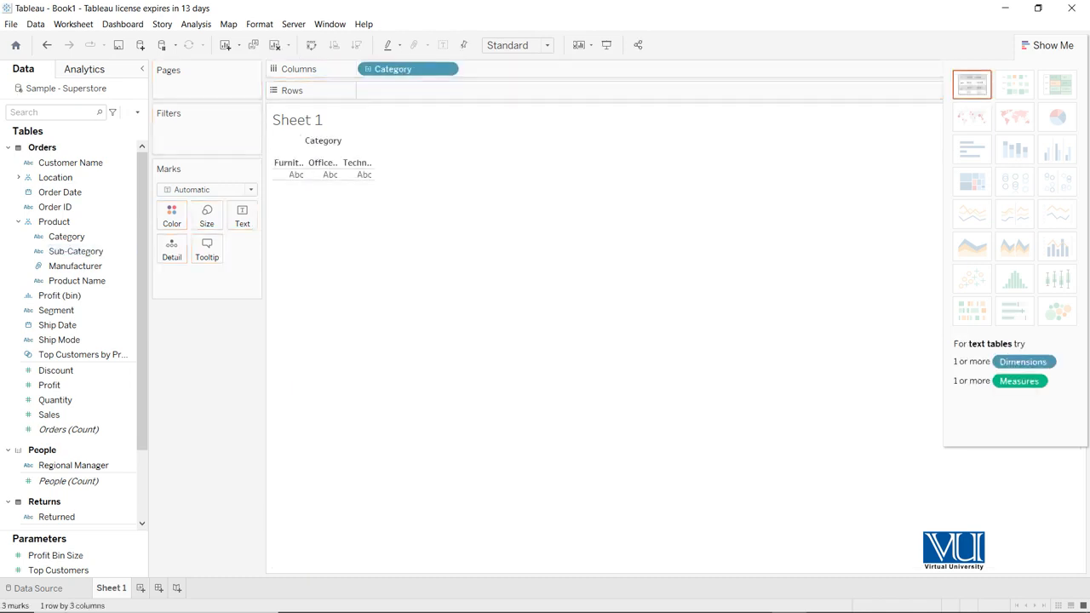
mouse_move(51, 385)
left_mouse_down()
mouse_move(307, 207)
mouse_move(270, 248)
mouse_move(55, 370)
left_mouse_up()
left_click_drag(48, 415, 408, 90)
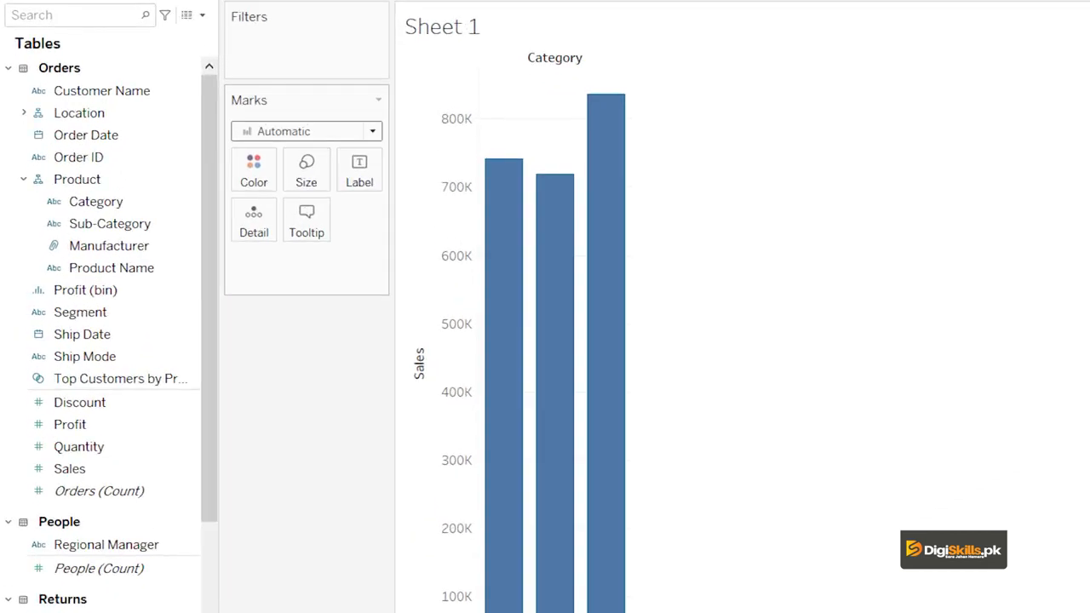
Step: Change the mark type of the Sales by Category chart to Gantt Bar
left_click(372, 131)
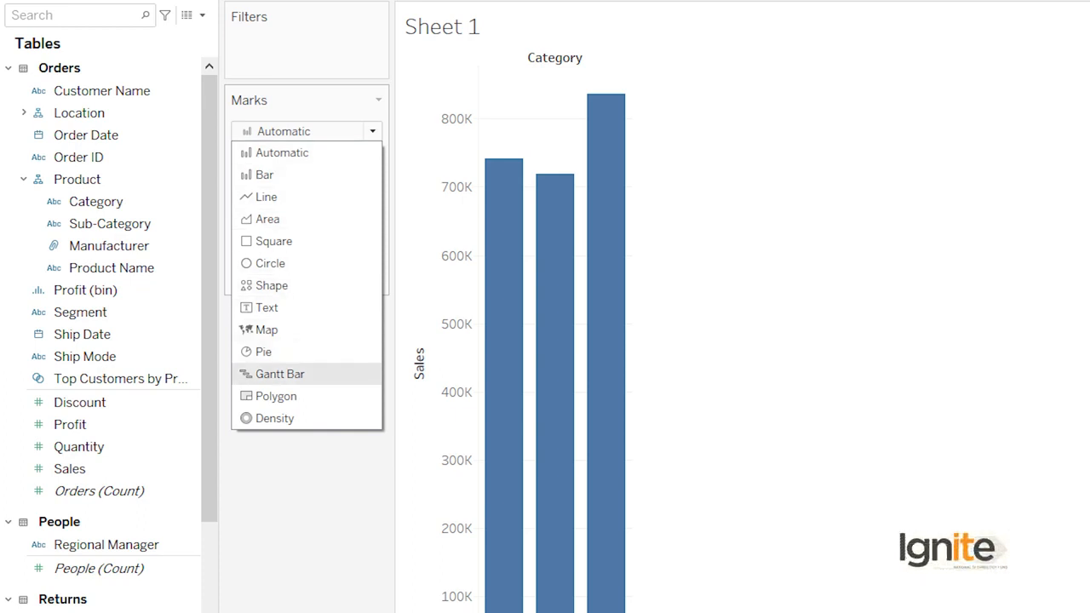
left_click(279, 373)
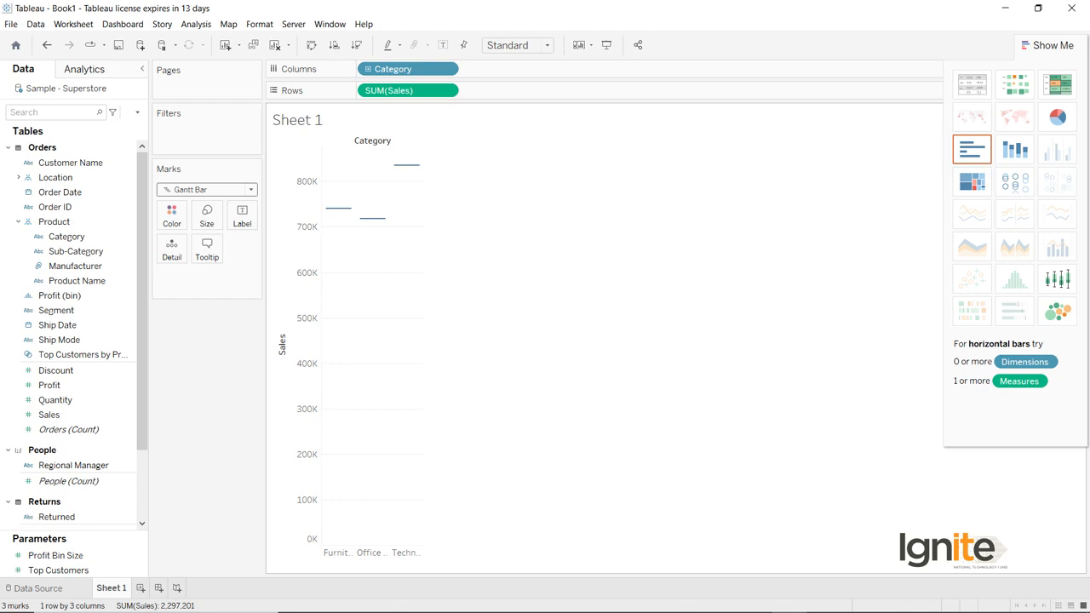
mouse_move(407, 166)
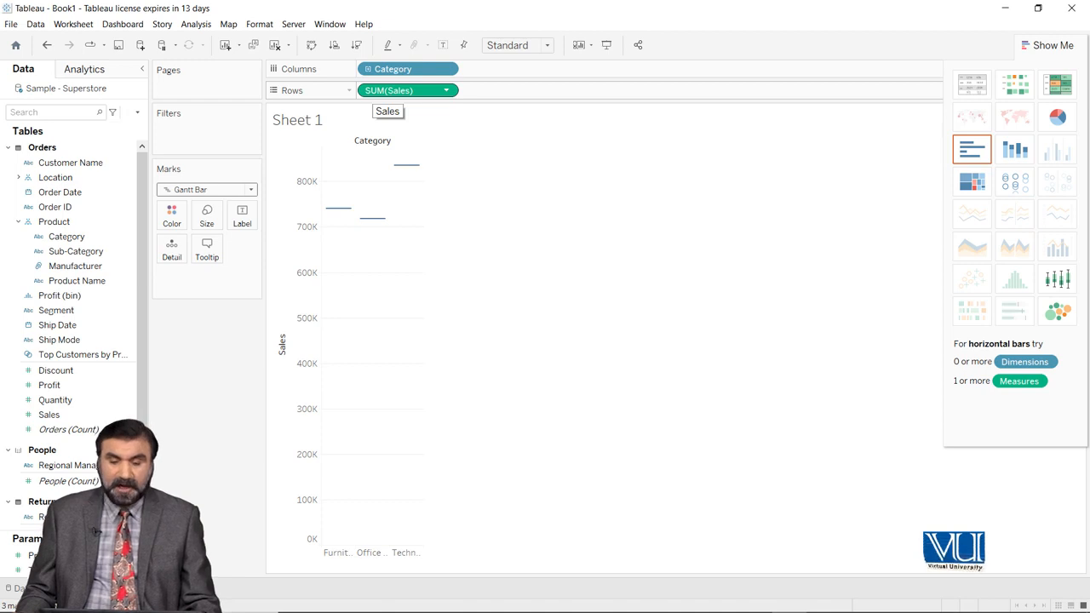
Step: Add a Running Total table calculation to SUM(Sales) in the rows
right_click(375, 91)
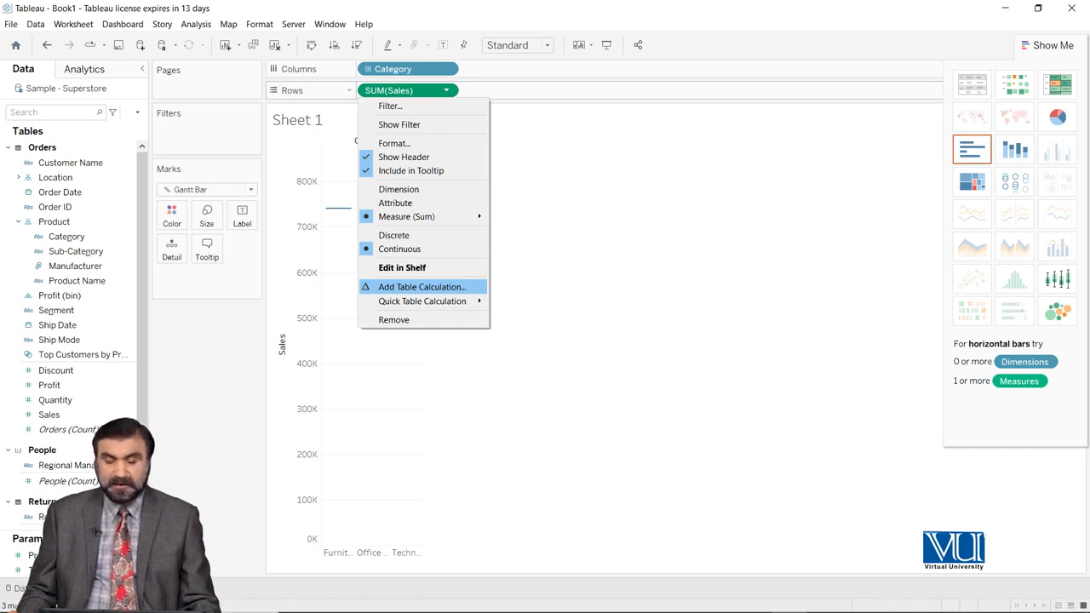
left_click(422, 287)
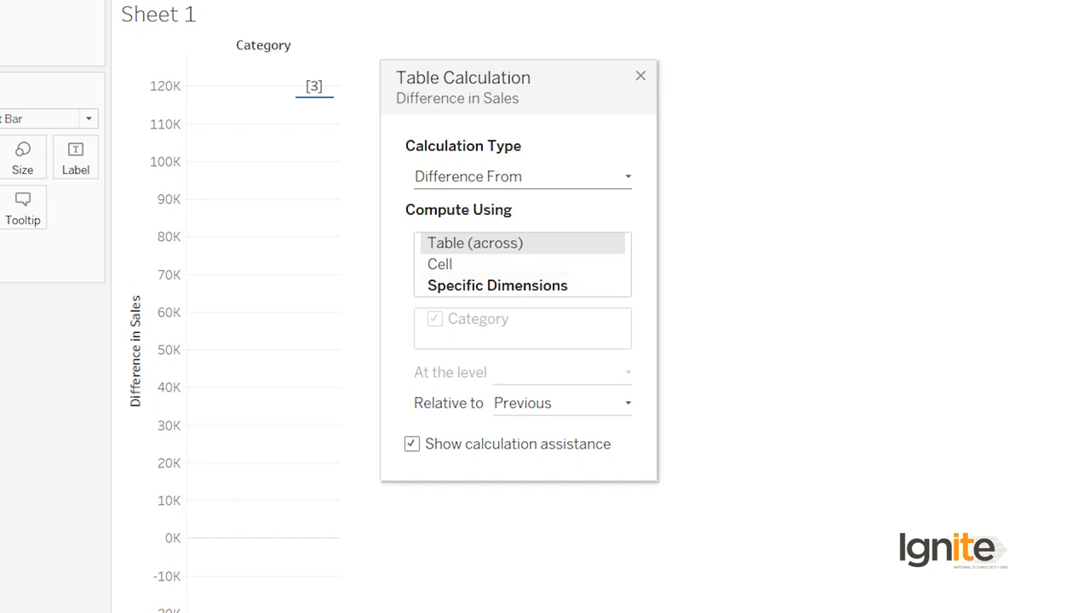
left_click(596, 177)
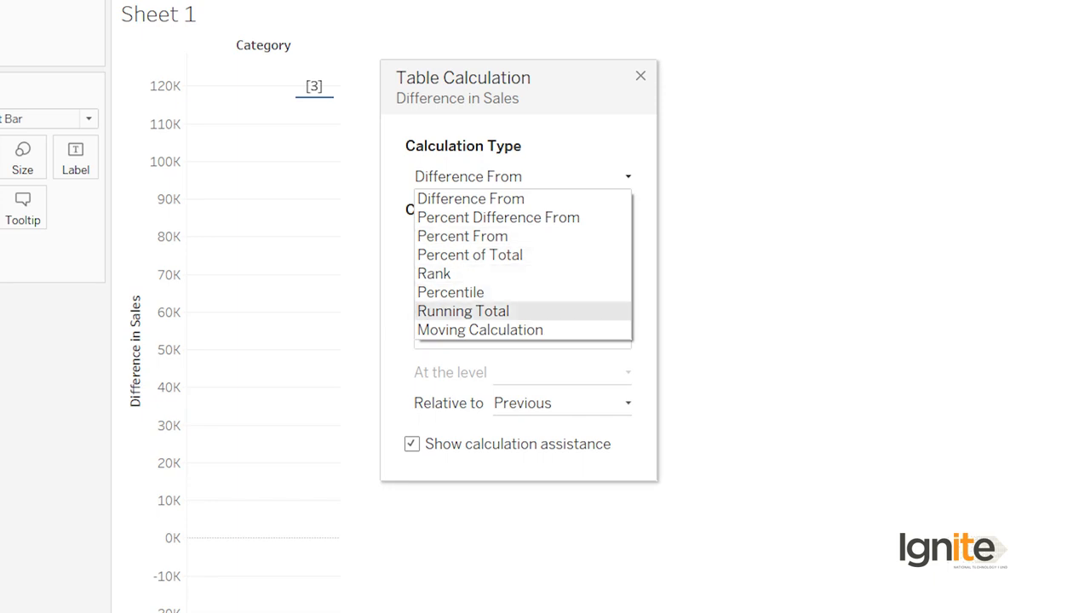
key("Return")
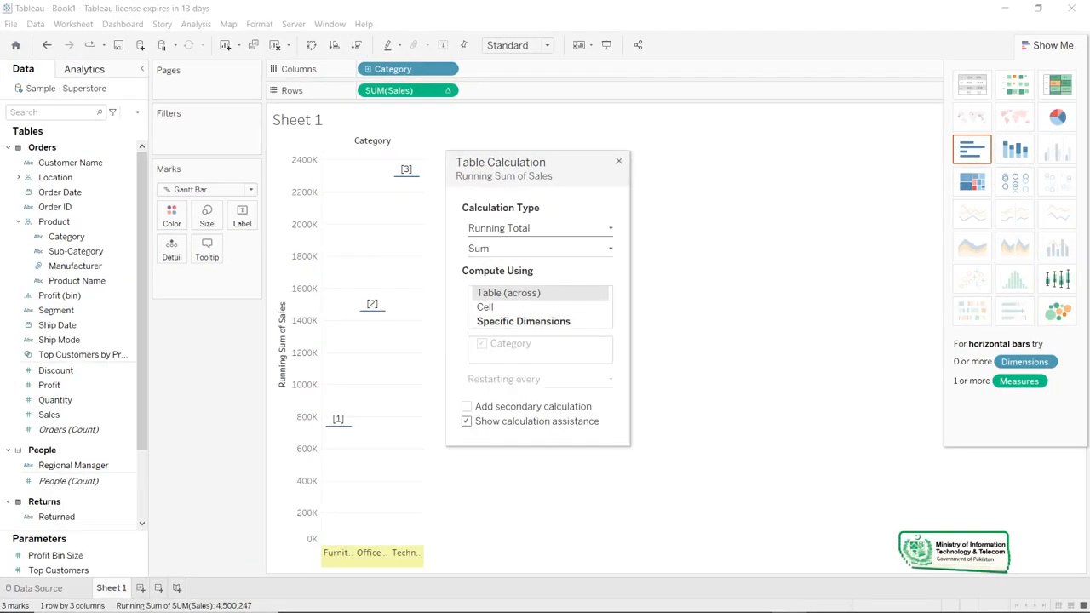
key("Escape")
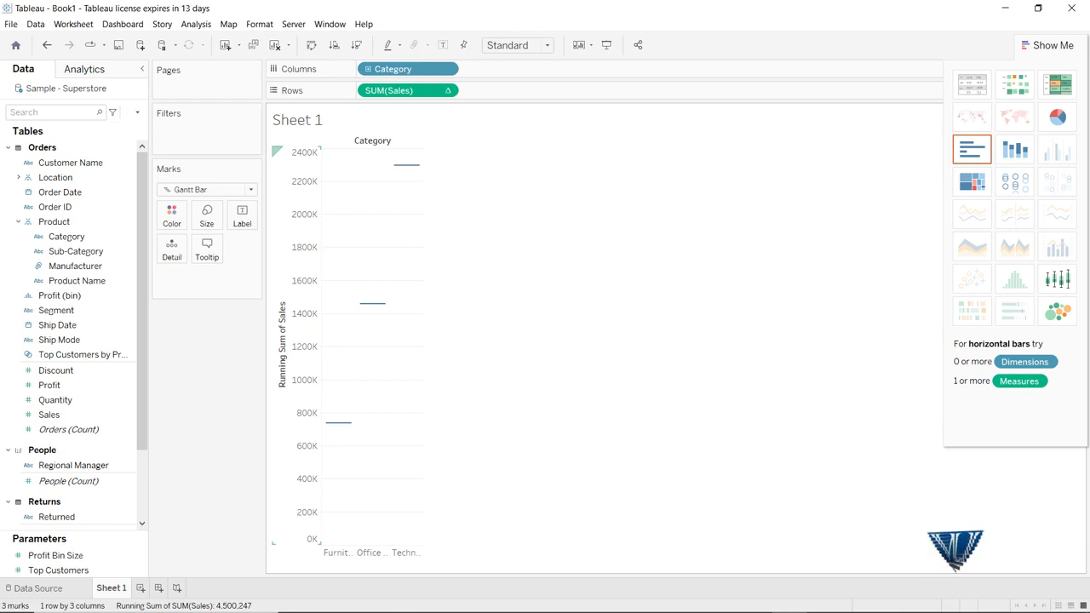
Step: Open the table calculation on SUM(Sales) for editing
mouse_move(413, 165)
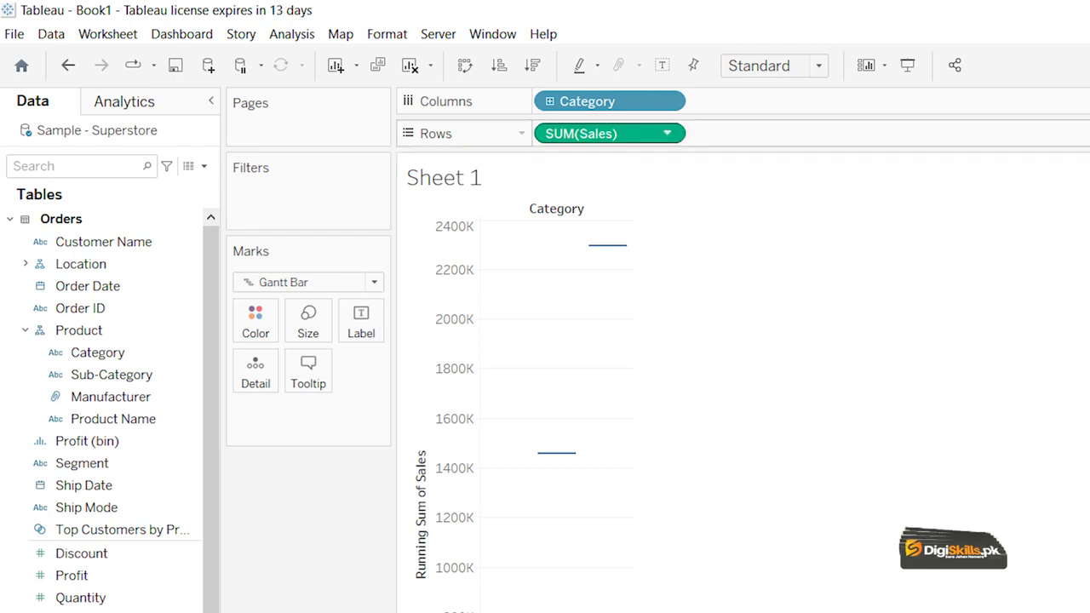
left_click(668, 133)
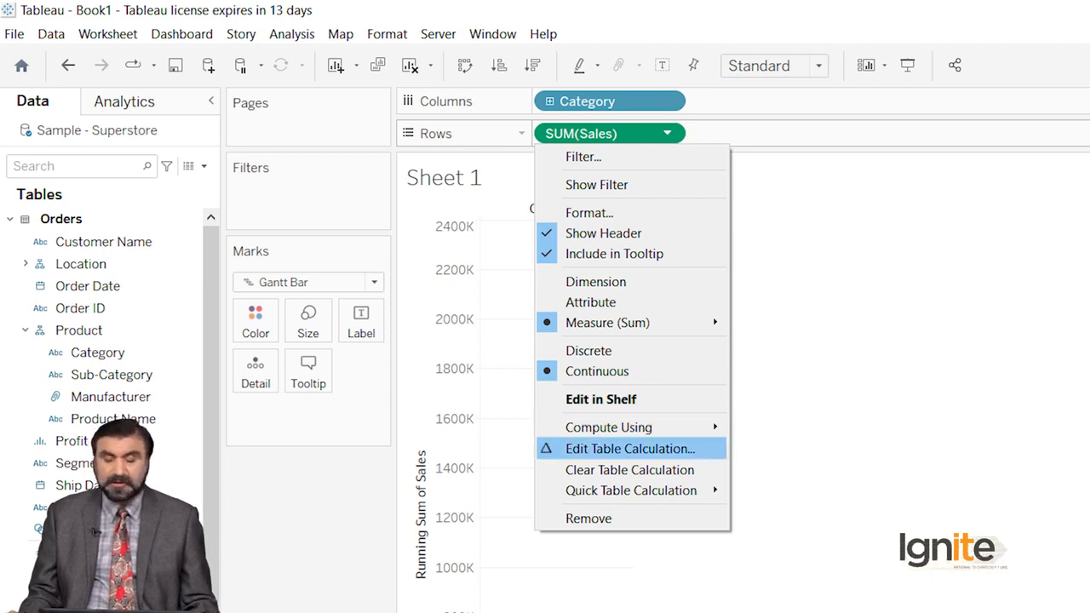
left_click(630, 449)
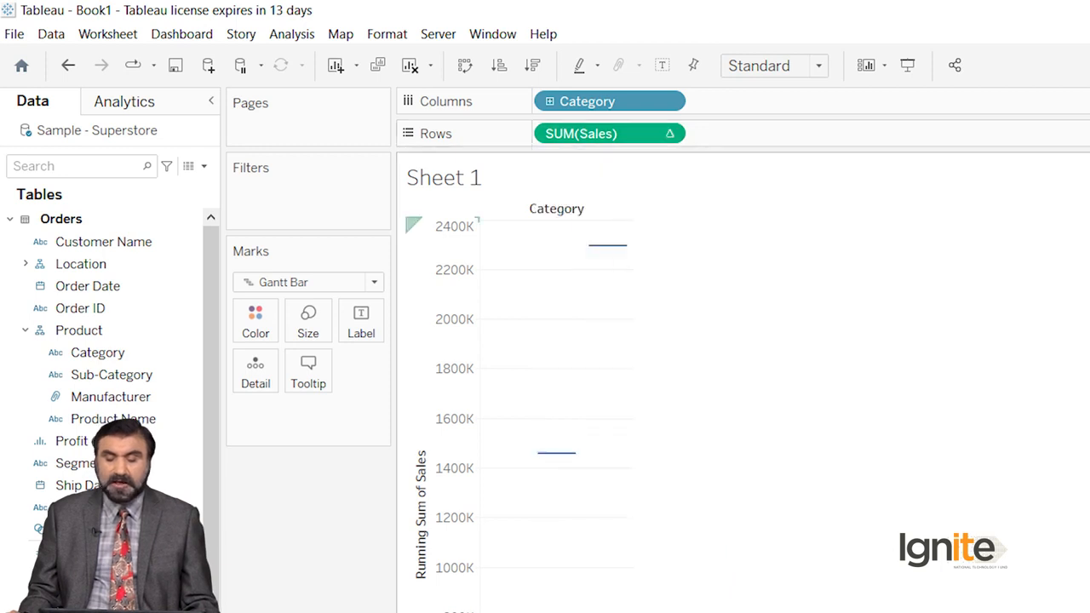